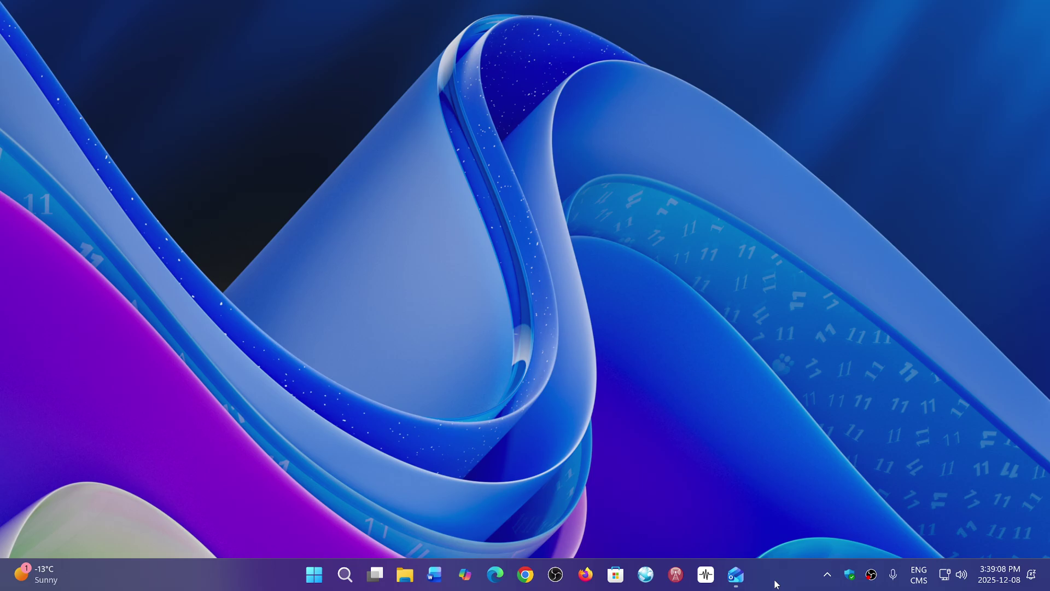
Launch the new Outlook app from the taskbar, view the empty inbox, then close it
left_click(735, 575)
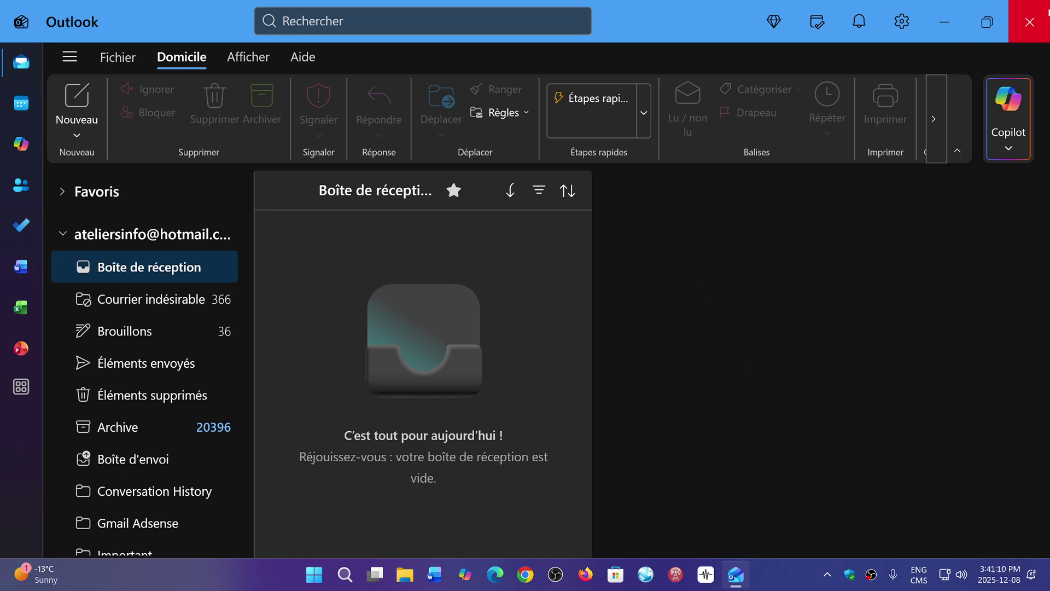
left_click(1032, 21)
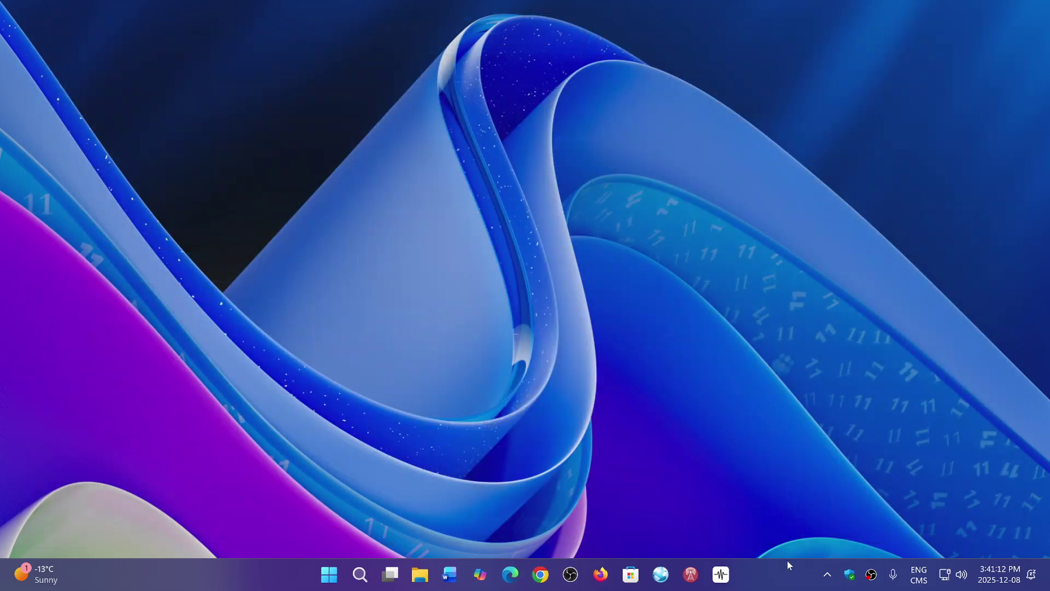